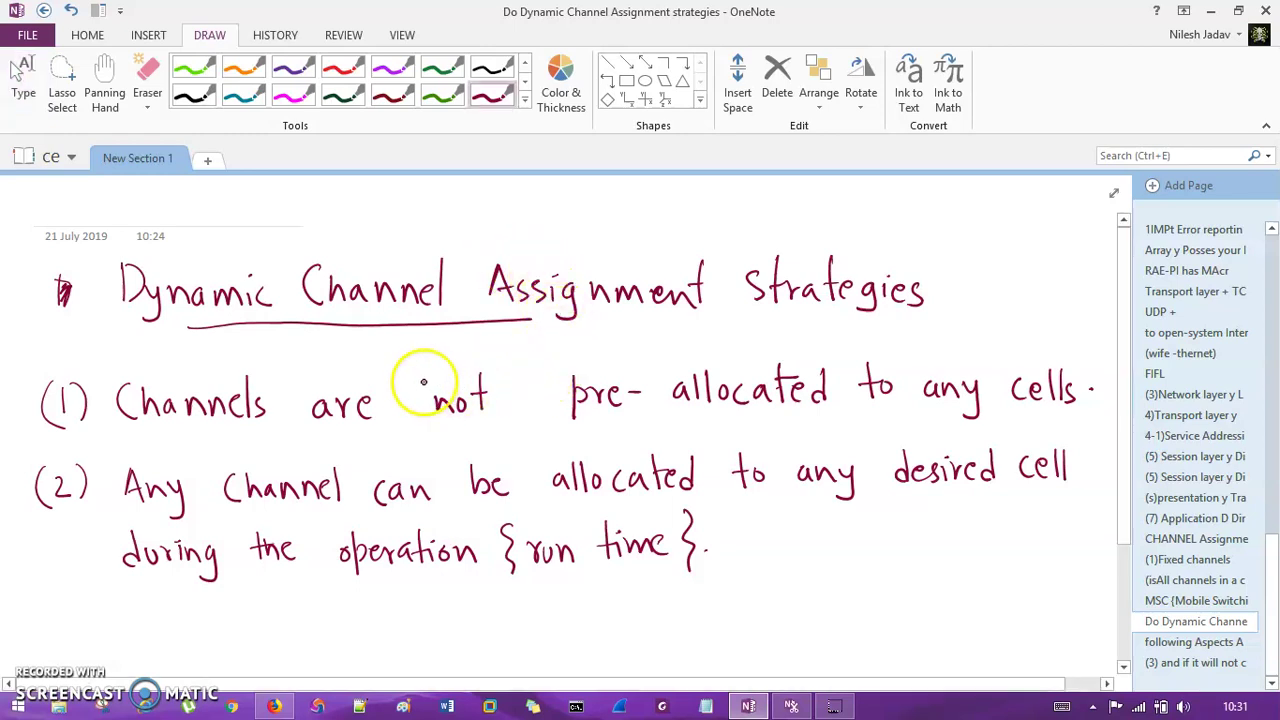
# Step: Ink opening and closing quotation marks around 'not pre-allocated' in point (1), then exit pen mode
pyautogui.moveTo(399, 364); pyautogui.dragTo(400, 376)
pyautogui.moveTo(408, 362); pyautogui.dragTo(409, 373)
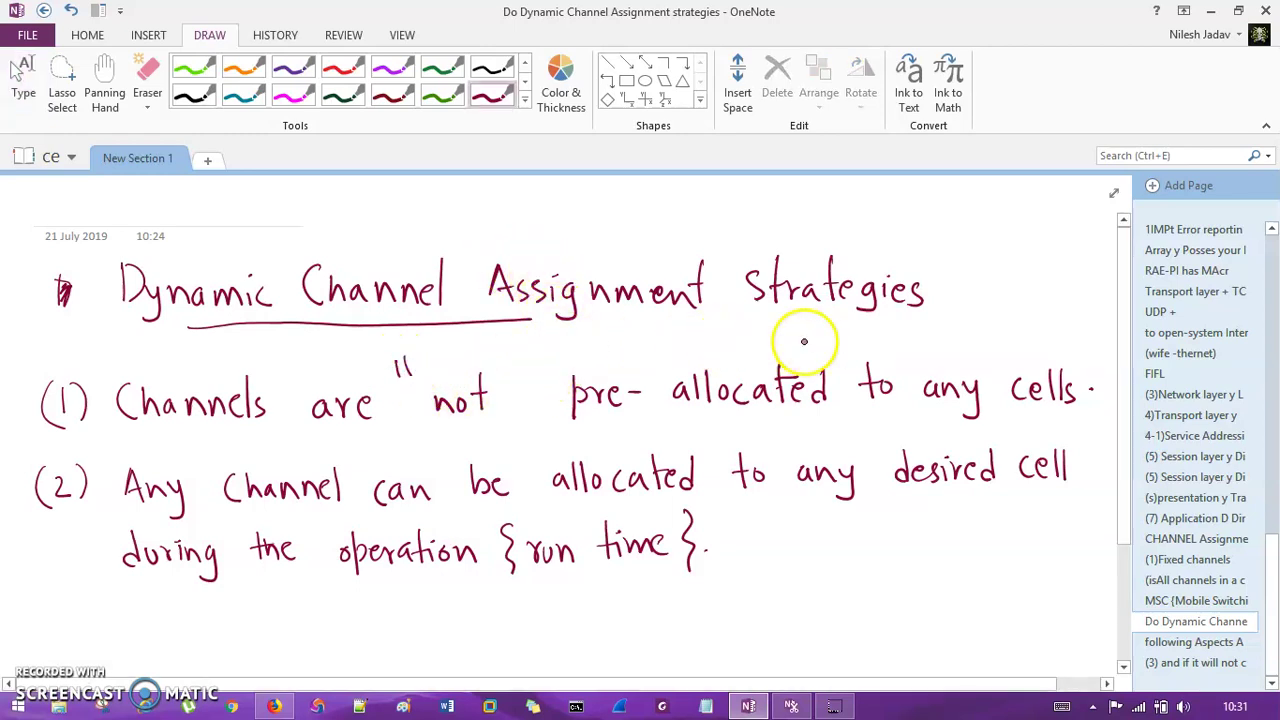
pyautogui.moveTo(824, 351); pyautogui.dragTo(833, 366)
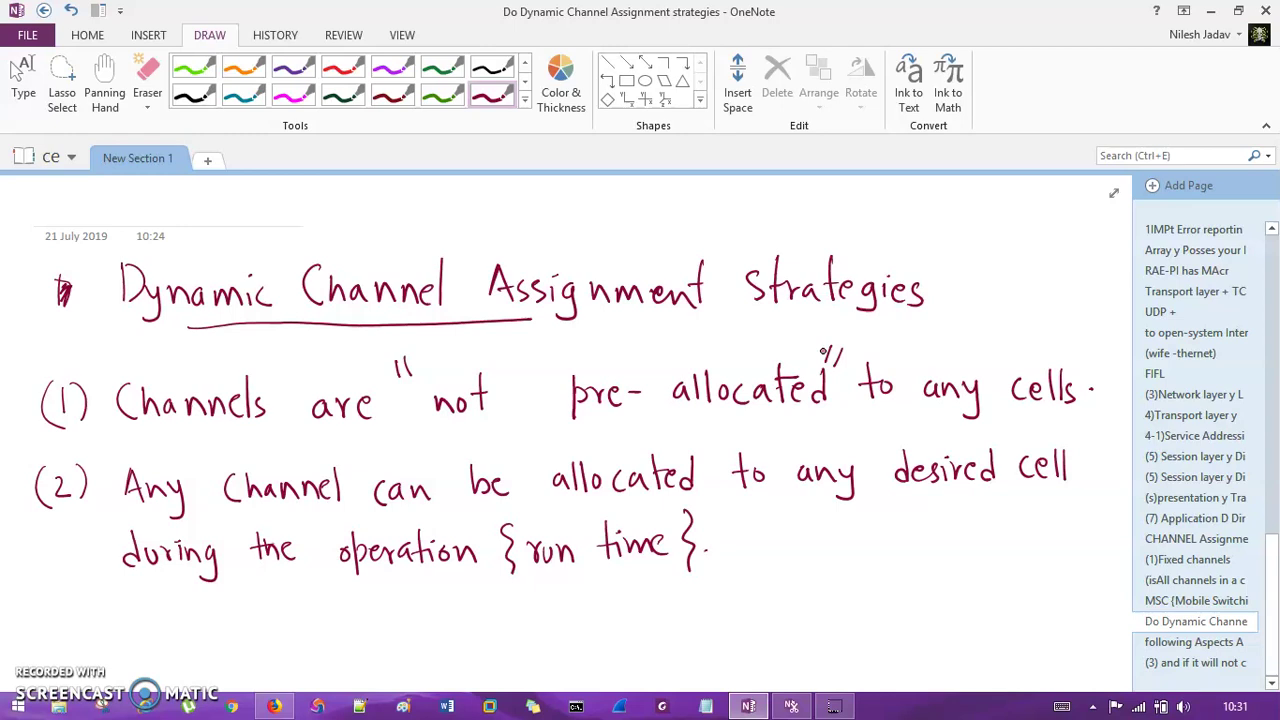
pyautogui.press('Escape')
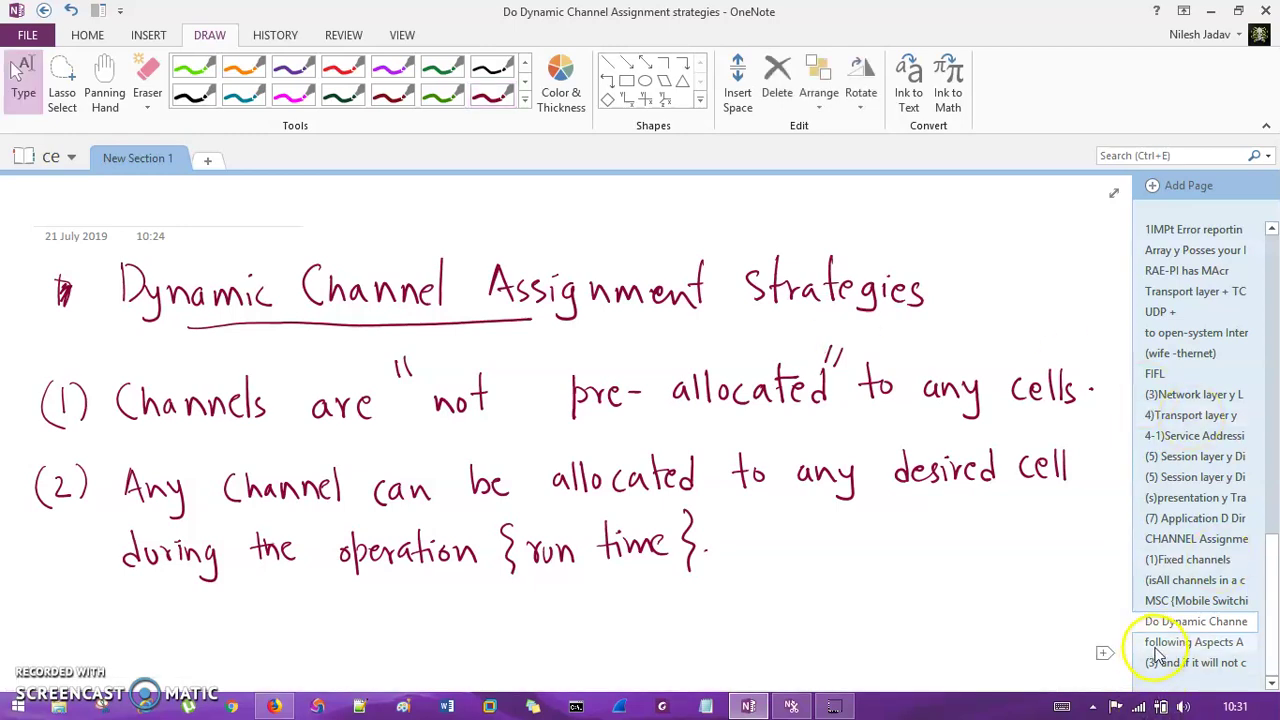
# Step: Go to the 'following Aspects A' page and sketch three cell circles below the points
pyautogui.click(1160, 645)
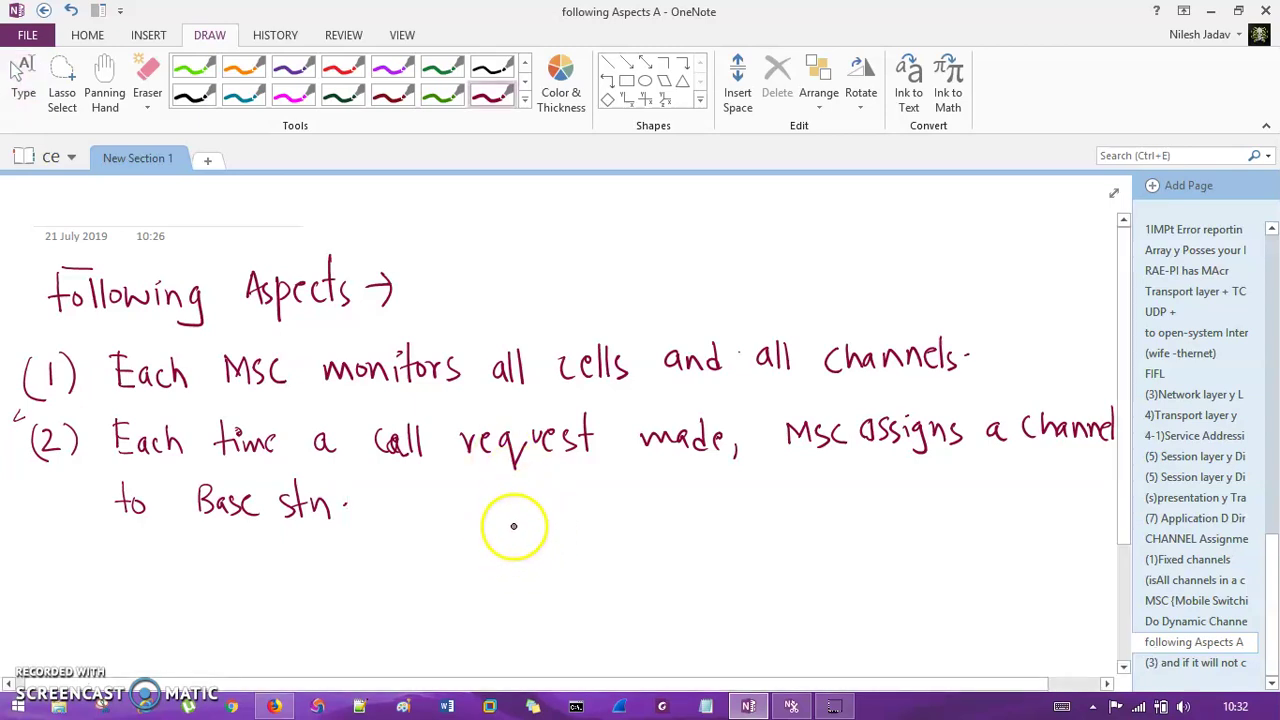
pyautogui.moveTo(518, 518)
pyautogui.mouseDown()
pyautogui.moveTo(506, 560)
pyautogui.moveTo(523, 520)
pyautogui.mouseUp()
pyautogui.moveTo(520, 592)
pyautogui.mouseDown()
pyautogui.moveTo(531, 633)
pyautogui.moveTo(546, 600)
pyautogui.mouseUp()
pyautogui.moveTo(632, 490); pyautogui.dragTo(657, 497)
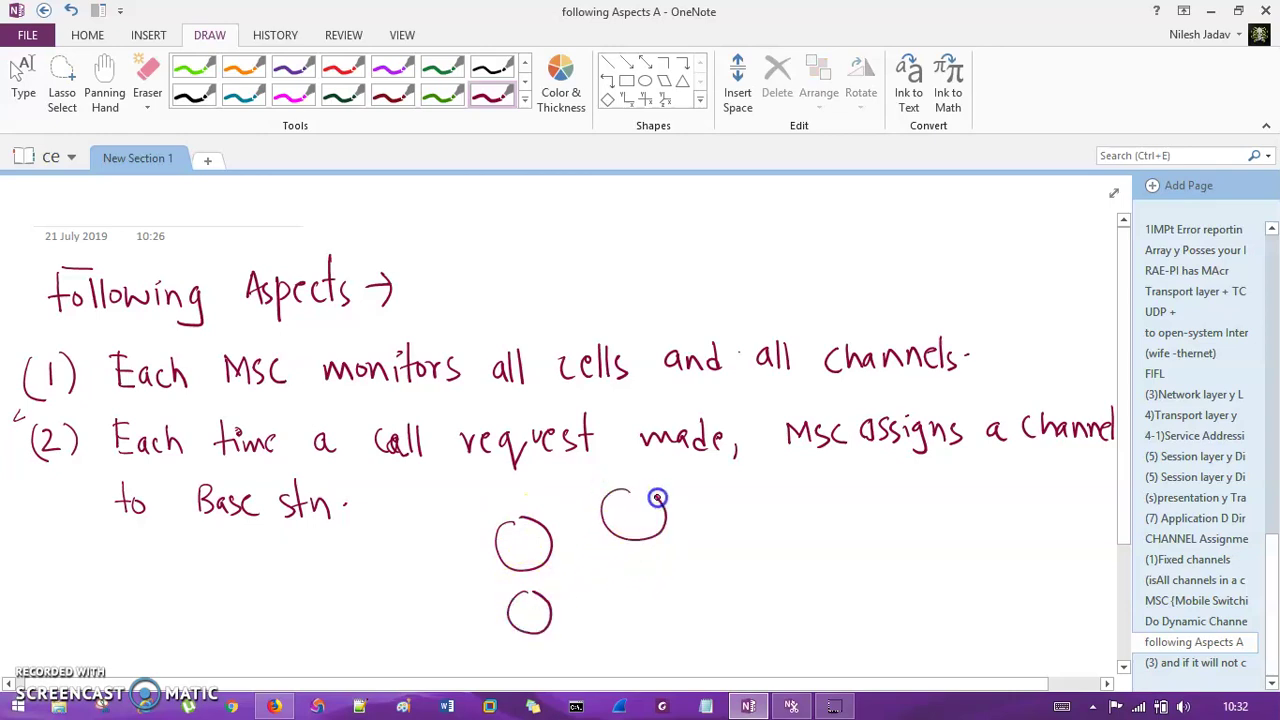
# Step: Draw lines joining each of the three cells down to the MSC
pyautogui.moveTo(551, 615); pyautogui.dragTo(630, 610)
pyautogui.moveTo(550, 560); pyautogui.dragTo(622, 600)
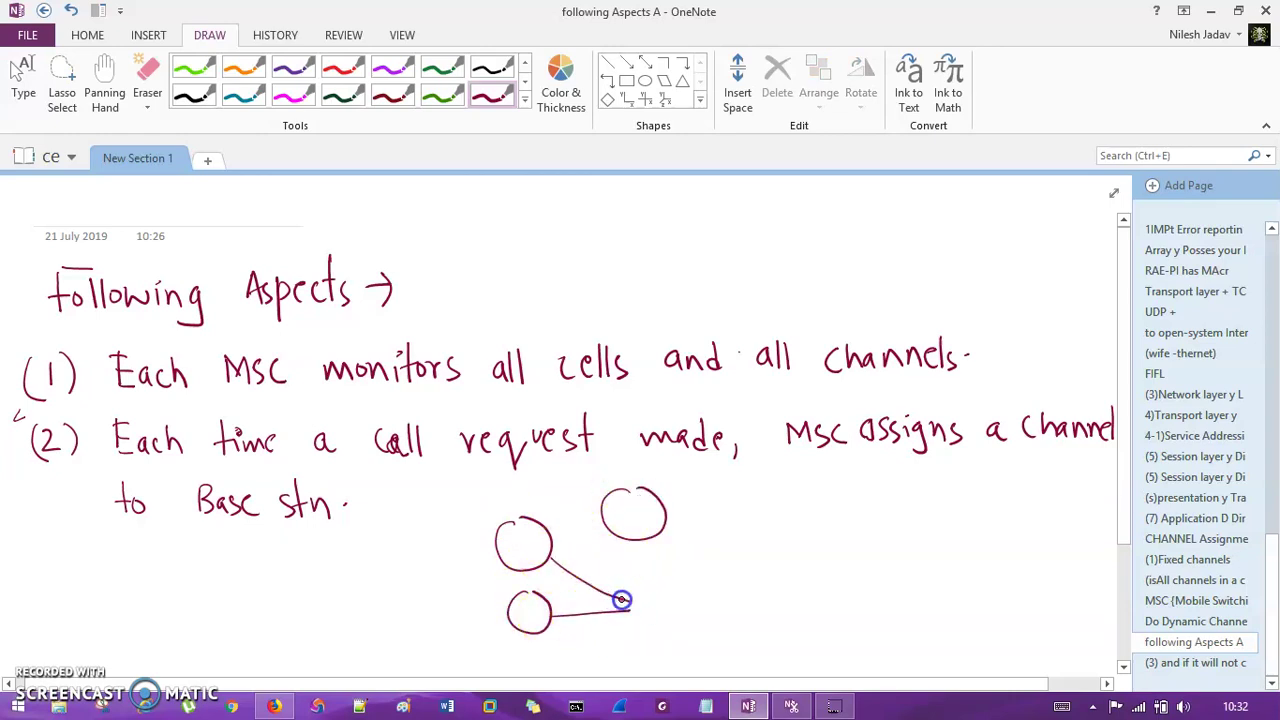
pyautogui.moveTo(624, 540)
pyautogui.mouseDown()
pyautogui.moveTo(630, 604)
pyautogui.moveTo(653, 610)
pyautogui.mouseUp()
pyautogui.moveTo(653, 596)
pyautogui.mouseDown()
pyautogui.moveTo(714, 610)
pyautogui.moveTo(668, 573)
pyautogui.moveTo(697, 629)
pyautogui.moveTo(680, 570)
pyautogui.mouseUp()
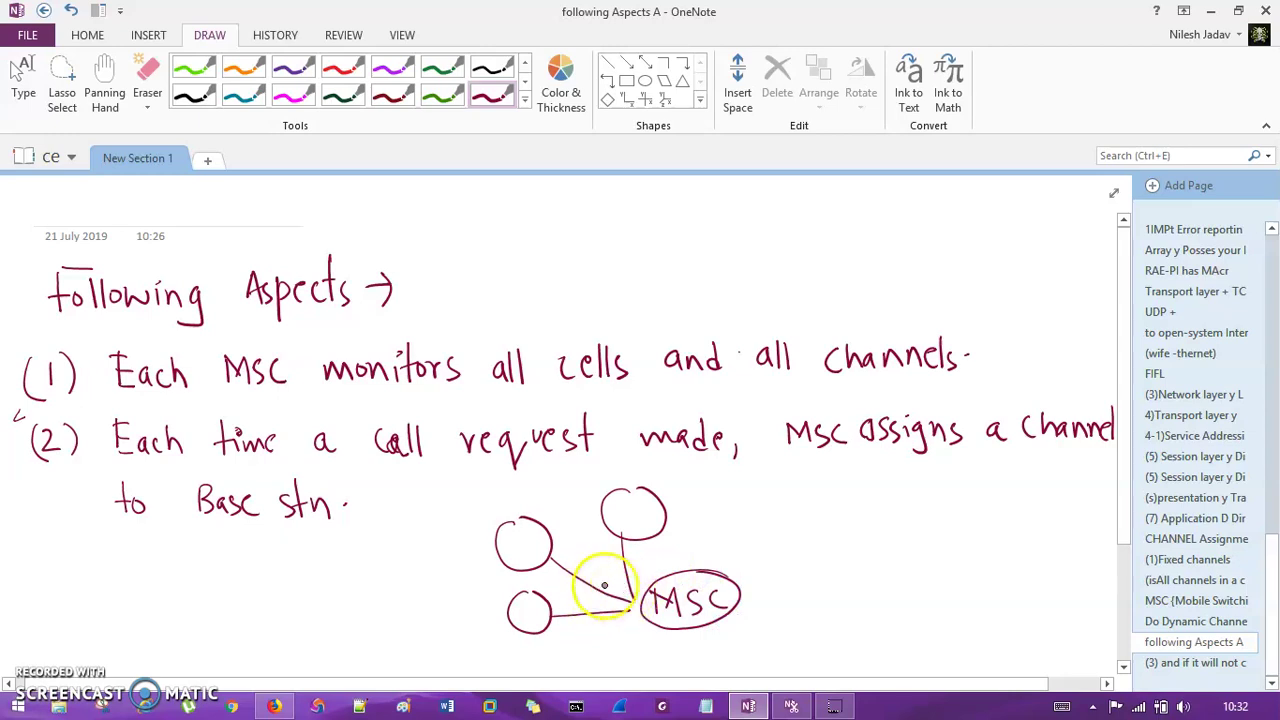
# Step: Handwrite the labels cell1, cell2 and cell3 beside the circles
pyautogui.moveTo(478, 513)
pyautogui.mouseDown()
pyautogui.moveTo(477, 527)
pyautogui.moveTo(491, 507)
pyautogui.moveTo(532, 514)
pyautogui.mouseUp()
pyautogui.moveTo(585, 477)
pyautogui.mouseDown()
pyautogui.moveTo(603, 467)
pyautogui.moveTo(621, 486)
pyautogui.mouseUp()
pyautogui.moveTo(452, 602)
pyautogui.mouseDown()
pyautogui.moveTo(446, 617)
pyautogui.moveTo(476, 601)
pyautogui.moveTo(486, 621)
pyautogui.mouseUp()
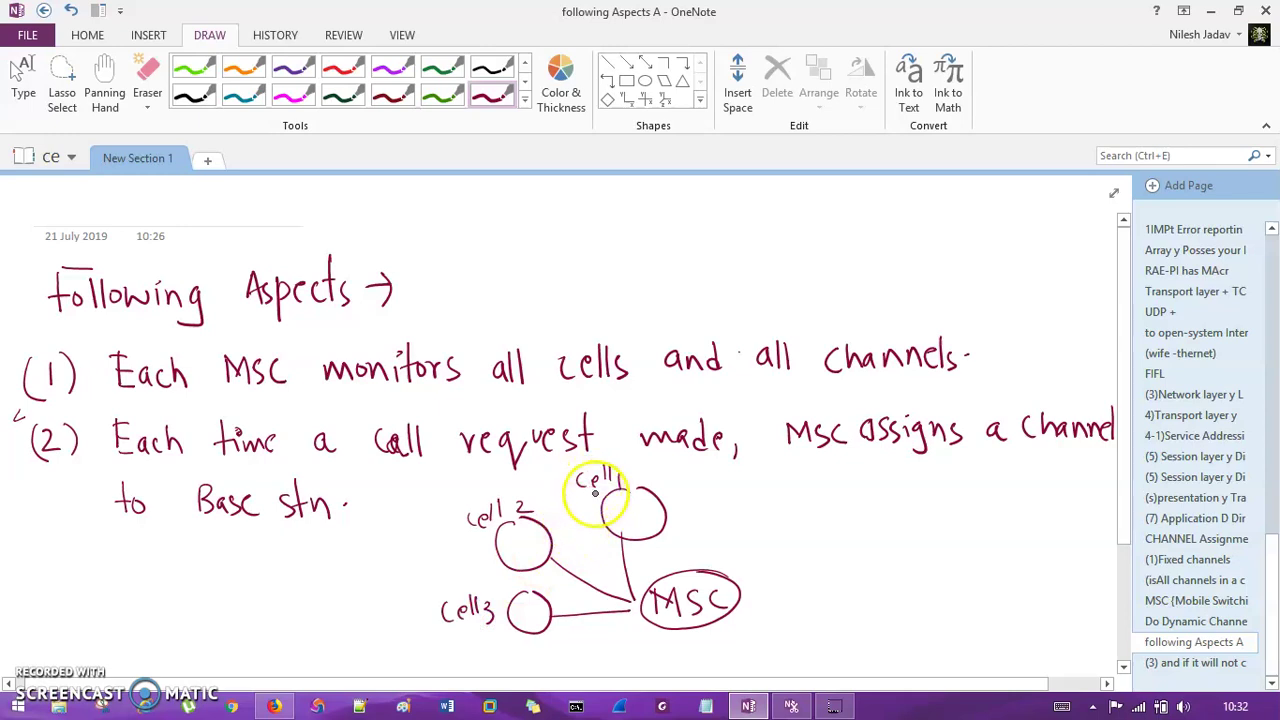
# Step: Dot the inside of each cell circle and draw a tick arrow pointing at the MSC
pyautogui.click(627, 514)
pyautogui.click(519, 543)
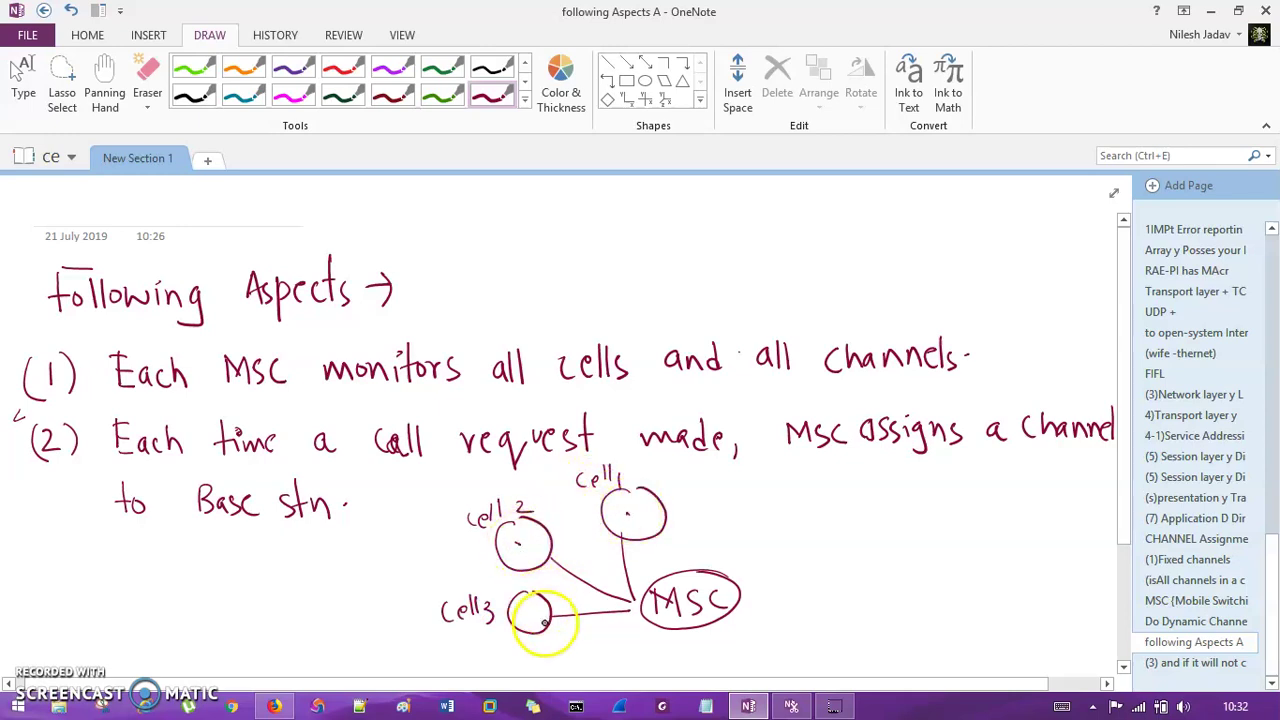
pyautogui.click(530, 612)
pyautogui.moveTo(749, 567); pyautogui.dragTo(832, 541)
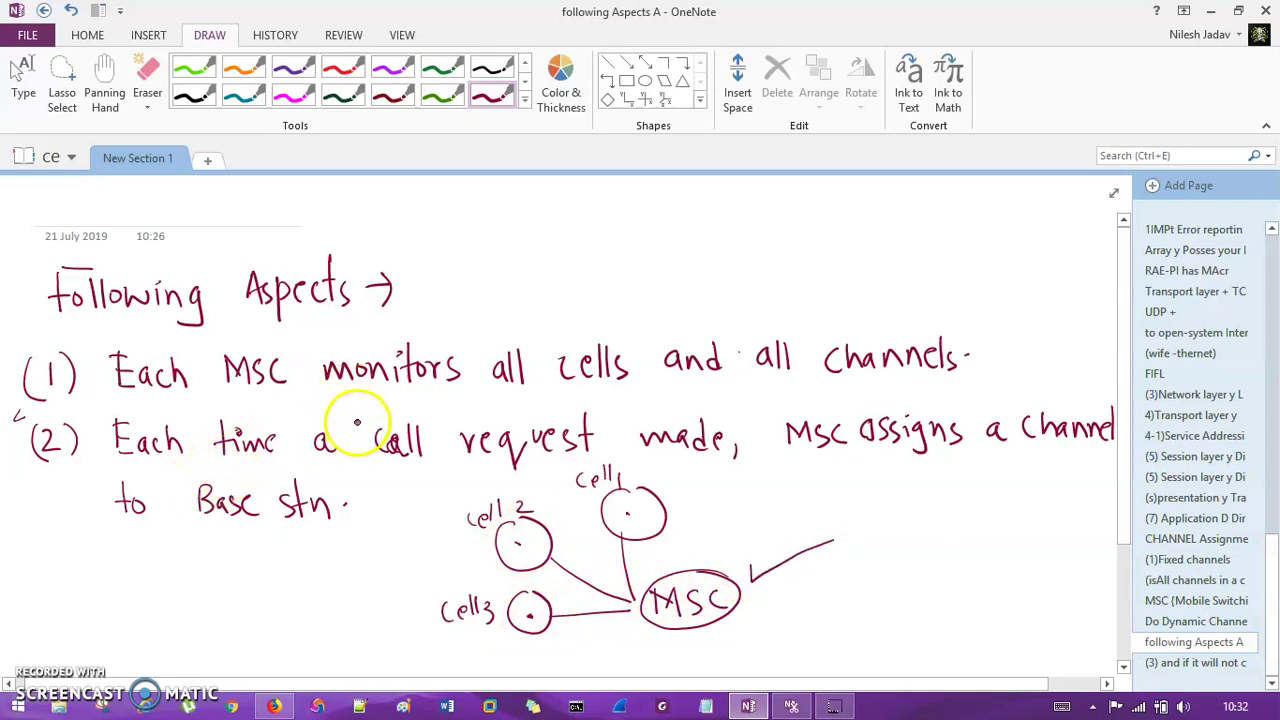
# Step: Ink quotes around 'call request' and draw a curve from the MSC up to cell1
pyautogui.moveTo(357, 421); pyautogui.dragTo(358, 431)
pyautogui.moveTo(364, 422); pyautogui.dragTo(366, 430)
pyautogui.moveTo(597, 412); pyautogui.dragTo(597, 419)
pyautogui.moveTo(603, 411); pyautogui.dragTo(602, 418)
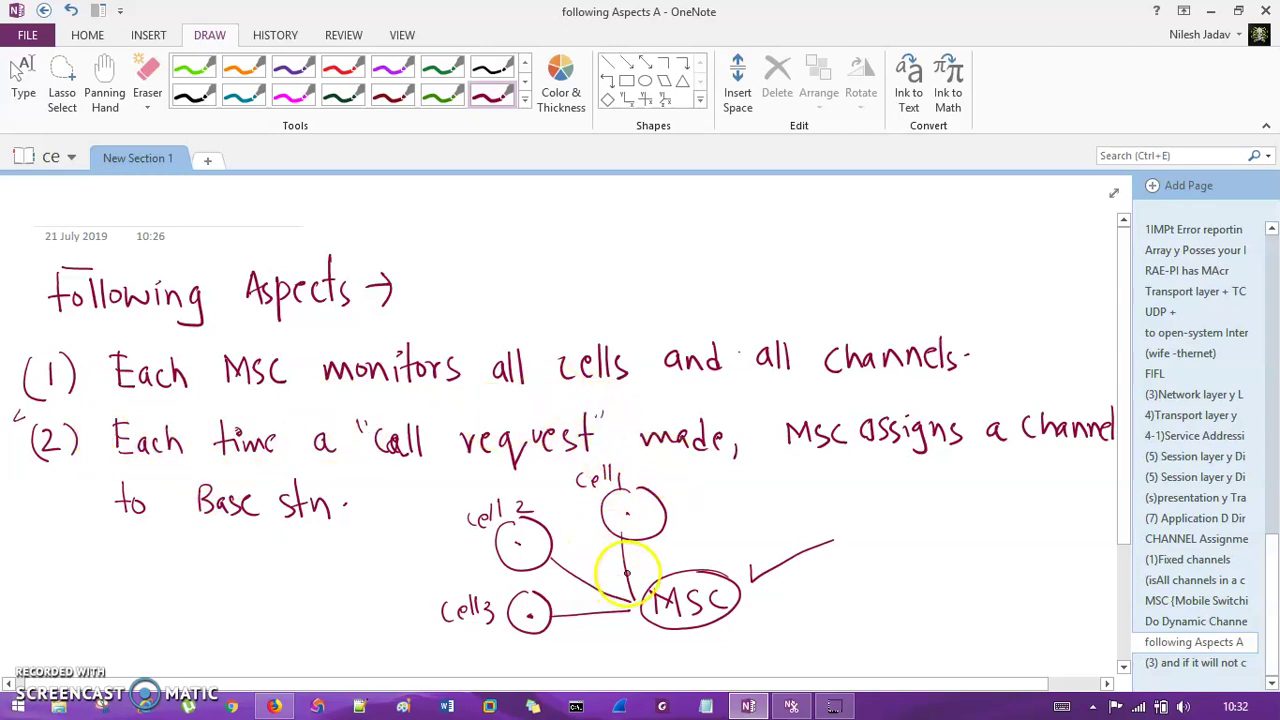
pyautogui.moveTo(694, 570); pyautogui.dragTo(665, 514)
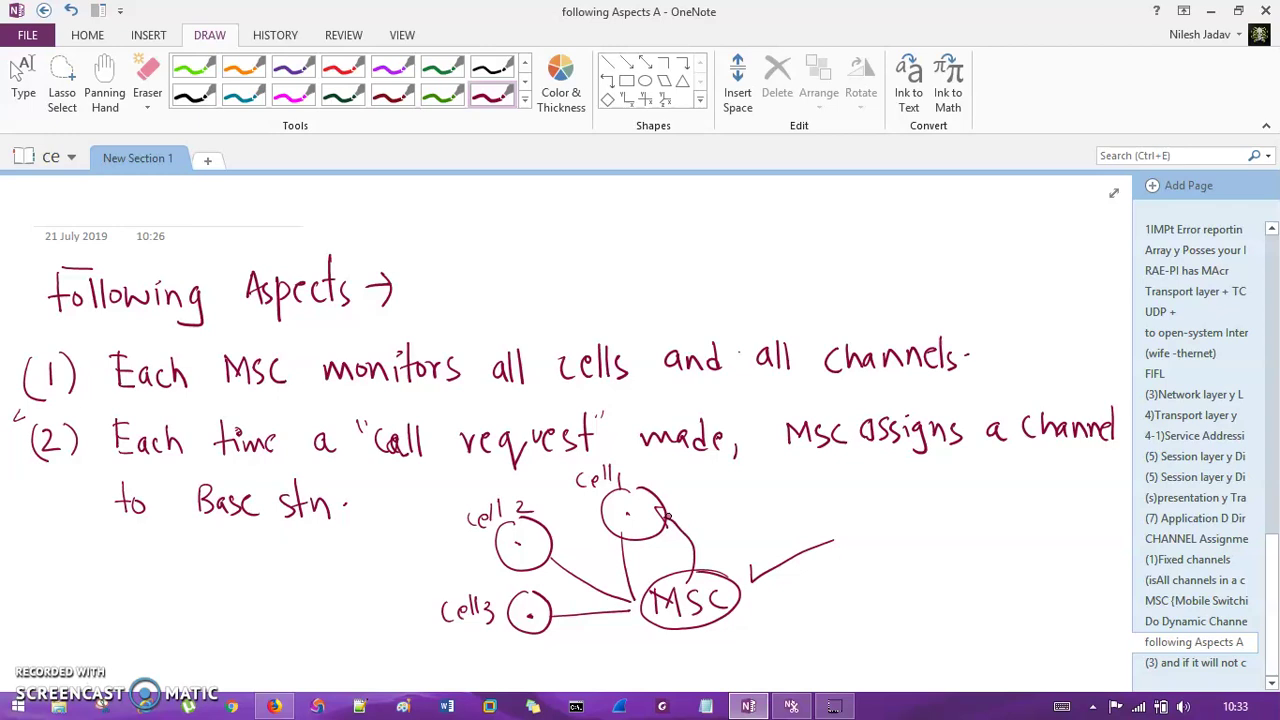
# Step: Select the '(3) and if it will not cause interference within' page from the page list
pyautogui.click(1165, 660)
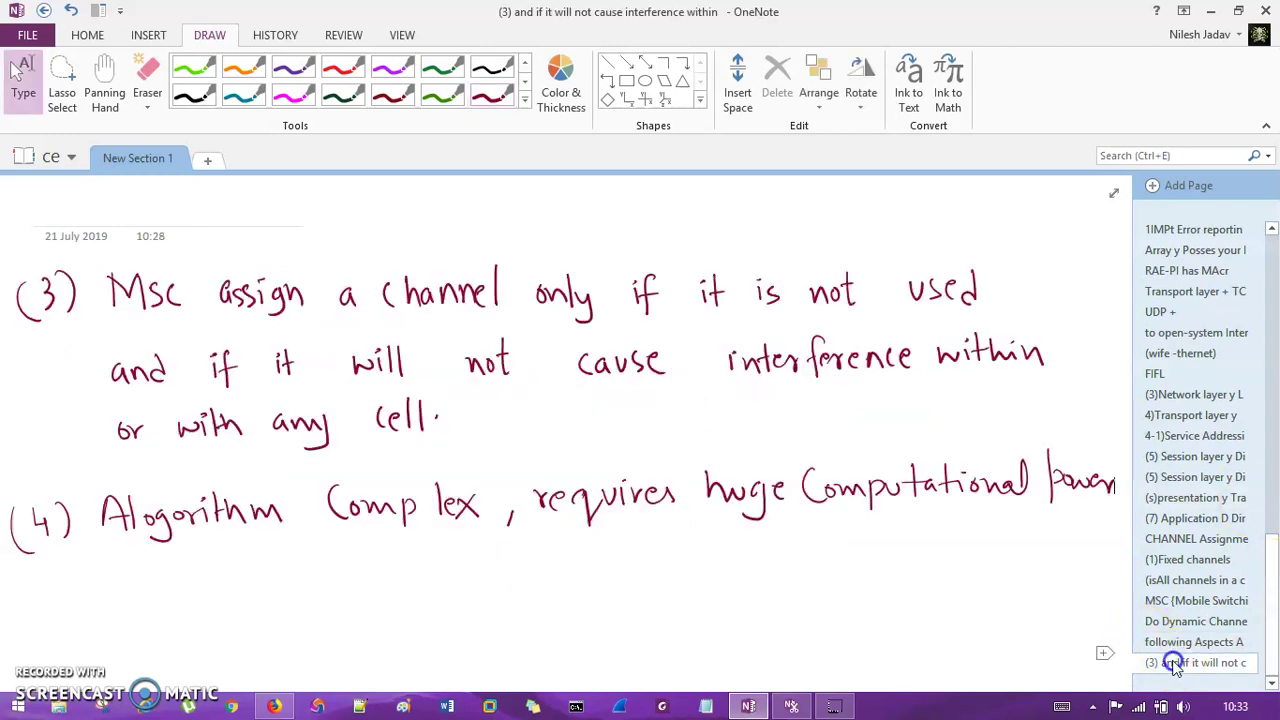